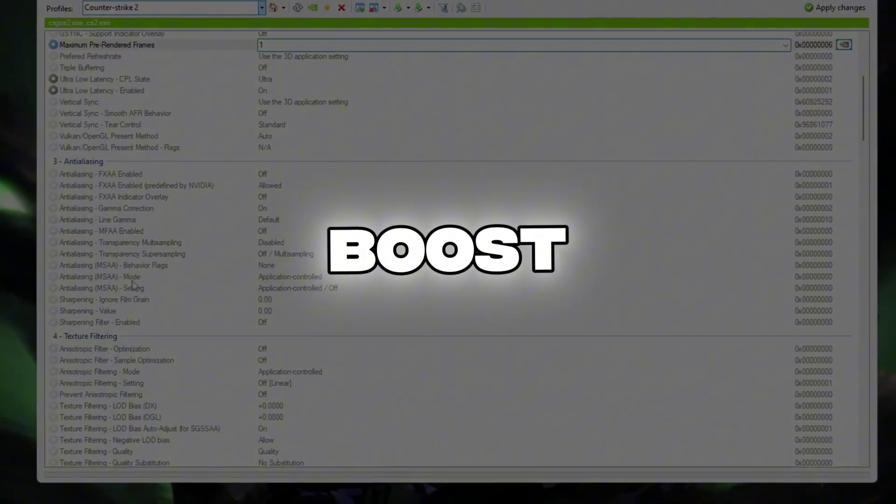
{"action": "scroll", "coordinate": [133, 286], "scroll_direction": "down", "scroll_amount": 5}
{"action": "scroll", "coordinate": [162, 294], "scroll_direction": "down", "scroll_amount": 10}
{"action": "scroll", "coordinate": [188, 309], "scroll_direction": "down", "scroll_amount": 5}
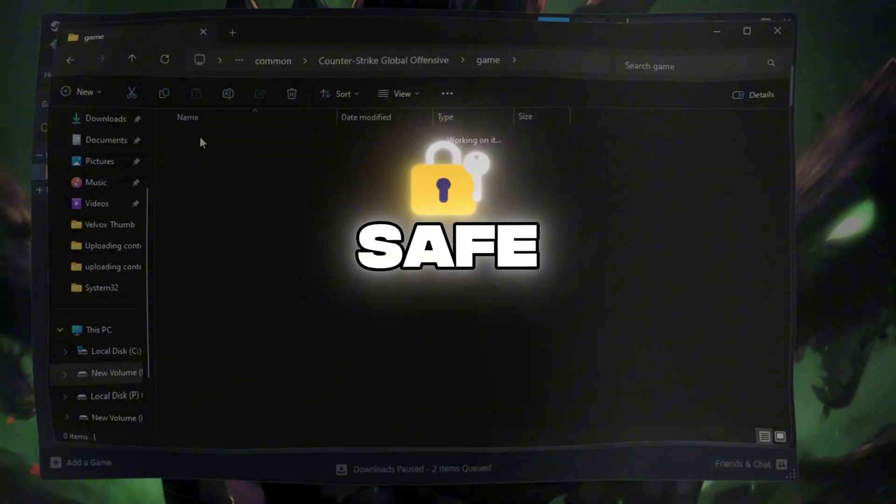
Step: Via sysdm.cpl, apply best-performance visual effects, keeping only smooth edges of screen fonts
{"action": "right_click", "coordinate": [263, 262]}
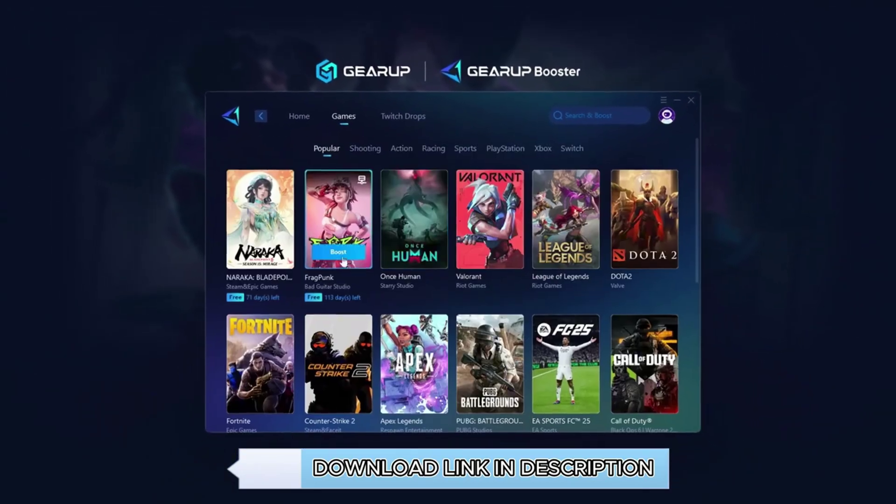
{"action": "scroll", "coordinate": [194, 149], "scroll_direction": "down", "scroll_amount": 3}
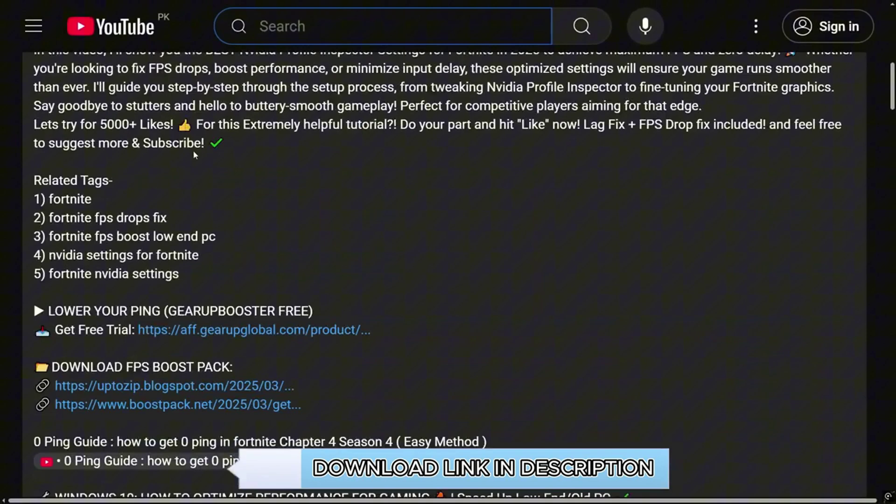
{"action": "scroll", "coordinate": [194, 150], "scroll_direction": "down", "scroll_amount": 3}
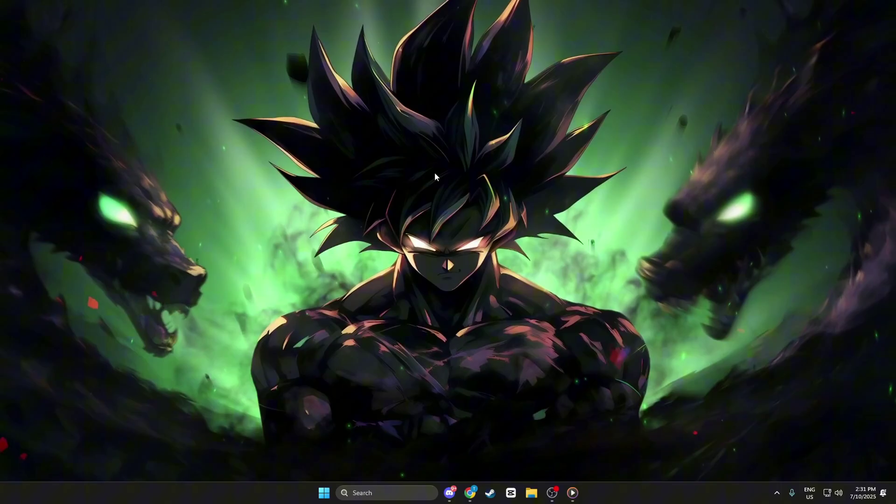
{"action": "key", "text": "super+r"}
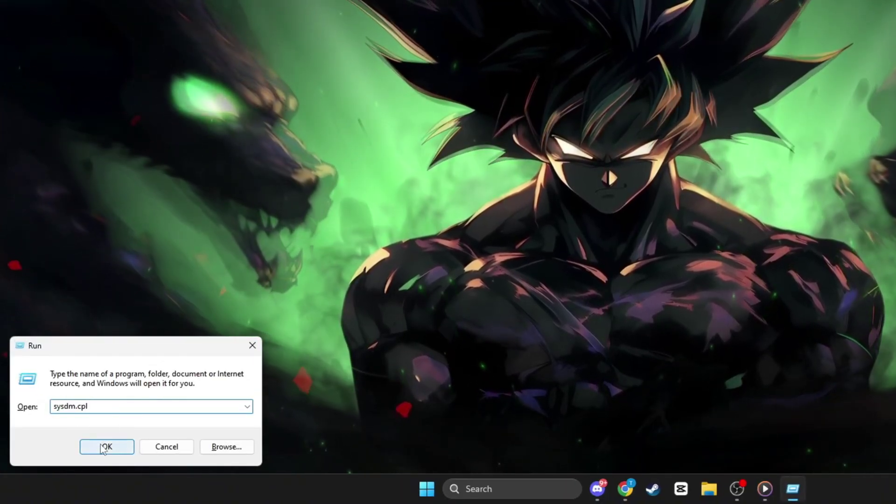
{"action": "left_click", "coordinate": [103, 447]}
{"action": "left_click", "coordinate": [122, 51]}
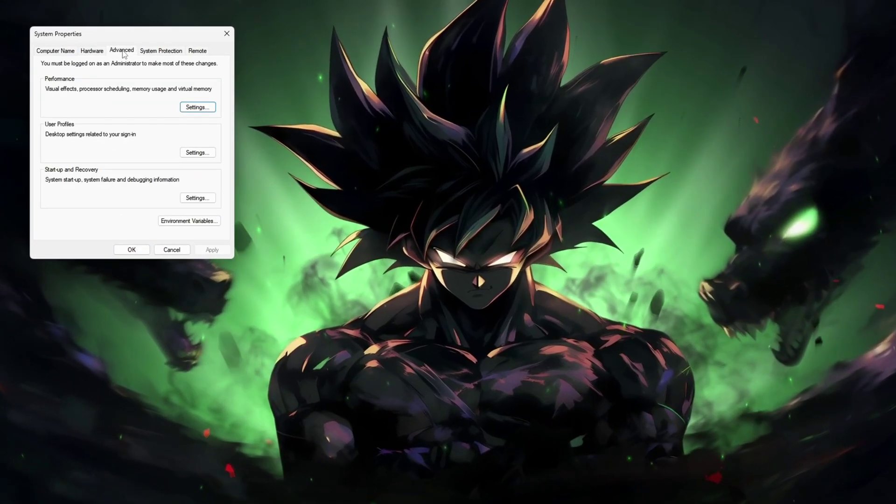
{"action": "left_click", "coordinate": [198, 108]}
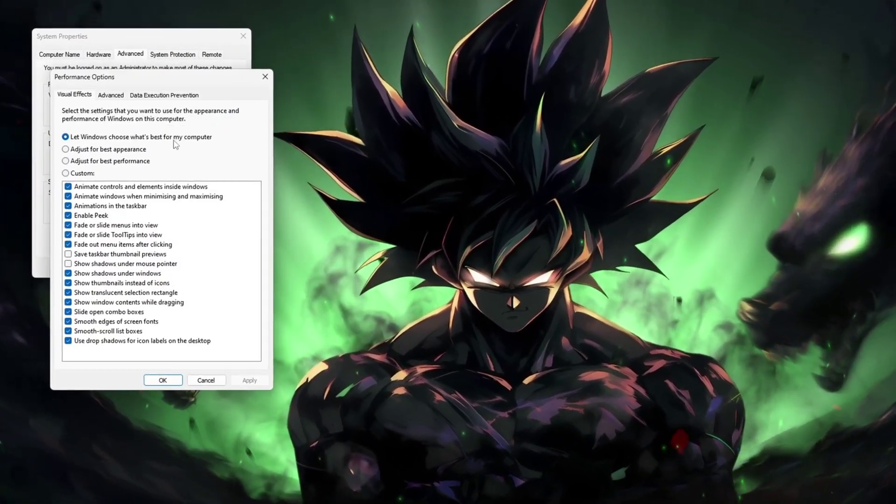
{"action": "left_click", "coordinate": [105, 161]}
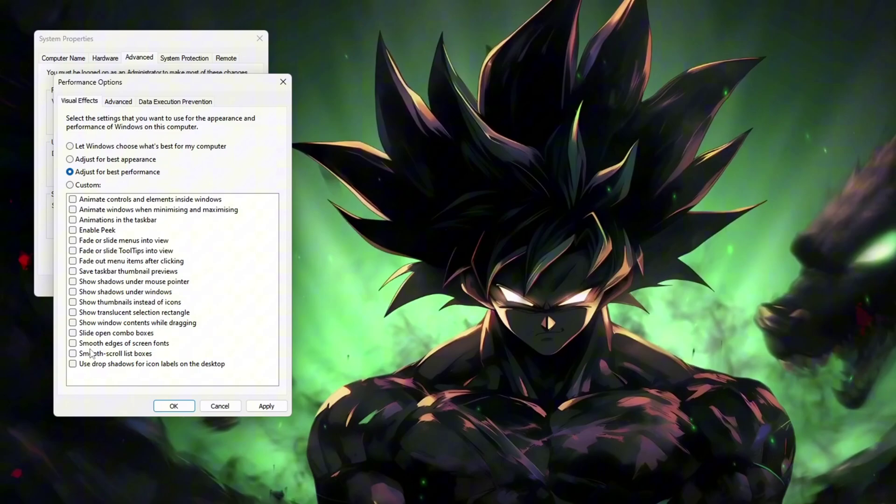
{"action": "left_click", "coordinate": [91, 344]}
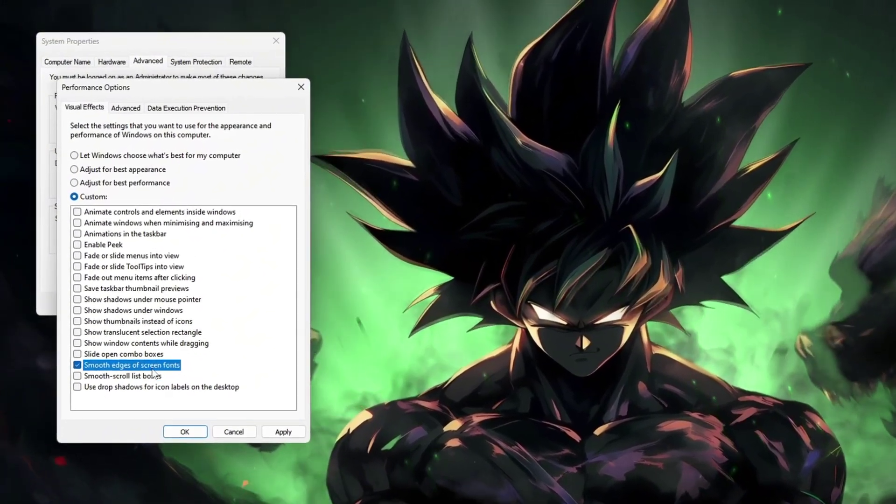
{"action": "left_click", "coordinate": [282, 431]}
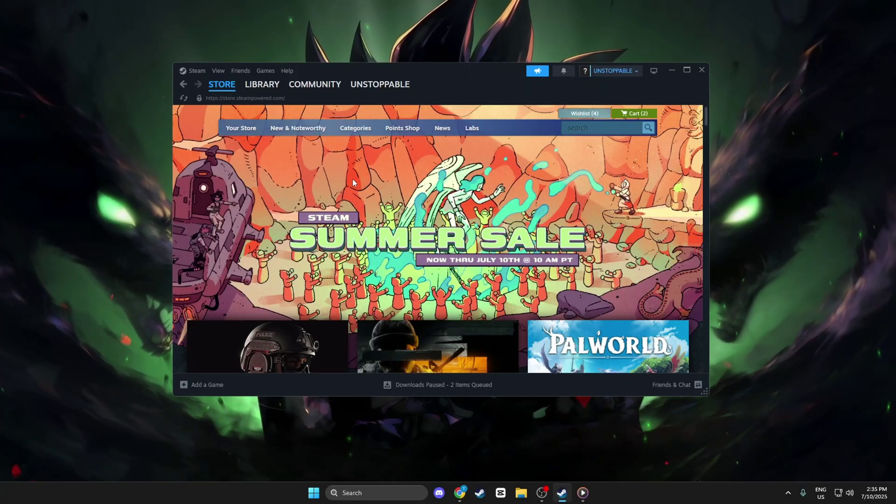
Step: Disable full-screen optimisations on cs2 in game\bin\win64, reached through Steam's Browse local files
{"action": "left_click", "coordinate": [256, 100]}
{"action": "left_click", "coordinate": [200, 176]}
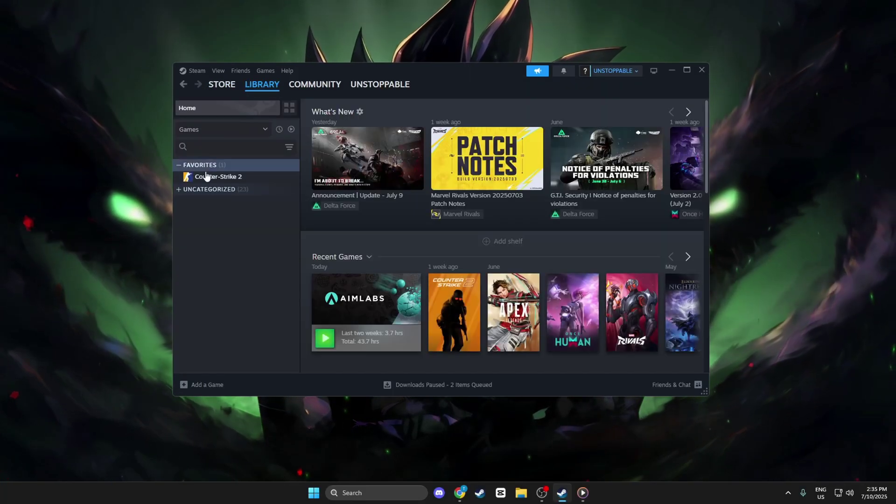
{"action": "right_click", "coordinate": [205, 176]}
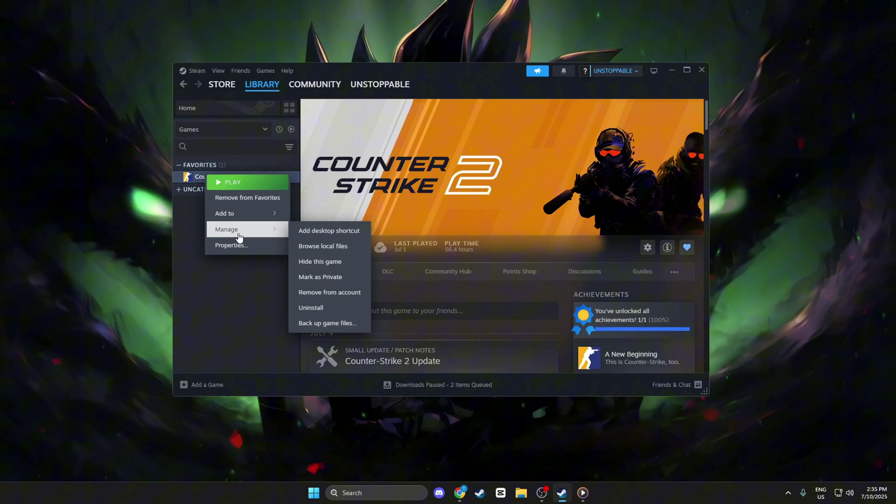
{"action": "left_click", "coordinate": [314, 253]}
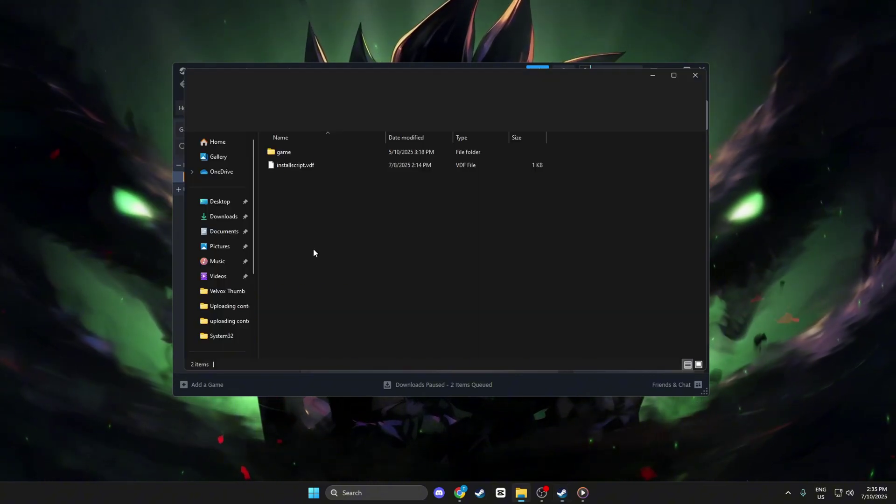
{"action": "double_click", "coordinate": [289, 153]}
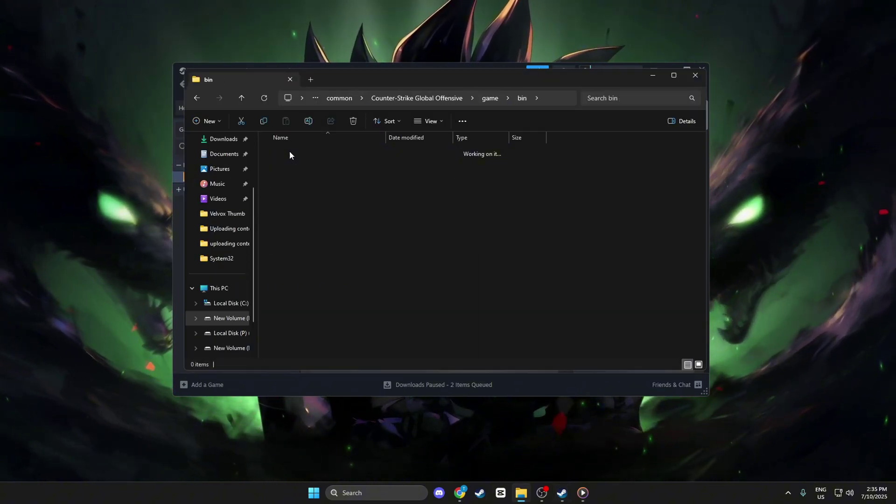
{"action": "double_click", "coordinate": [289, 152]}
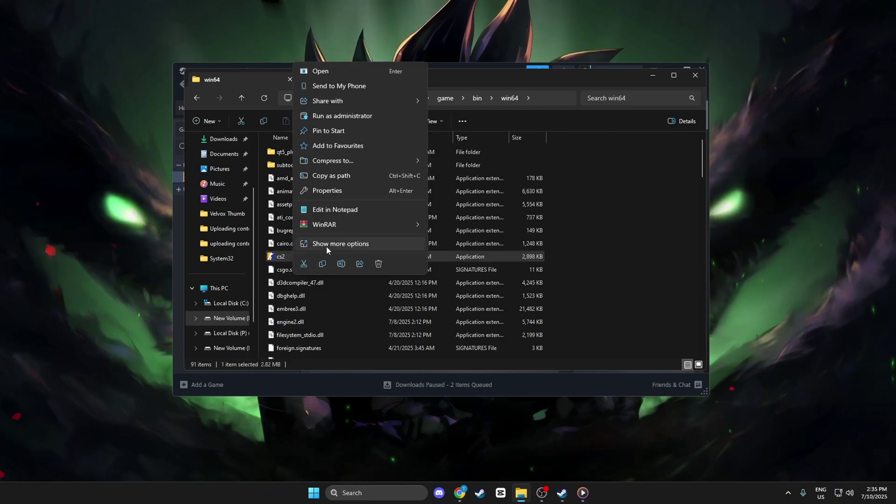
{"action": "left_click", "coordinate": [329, 245]}
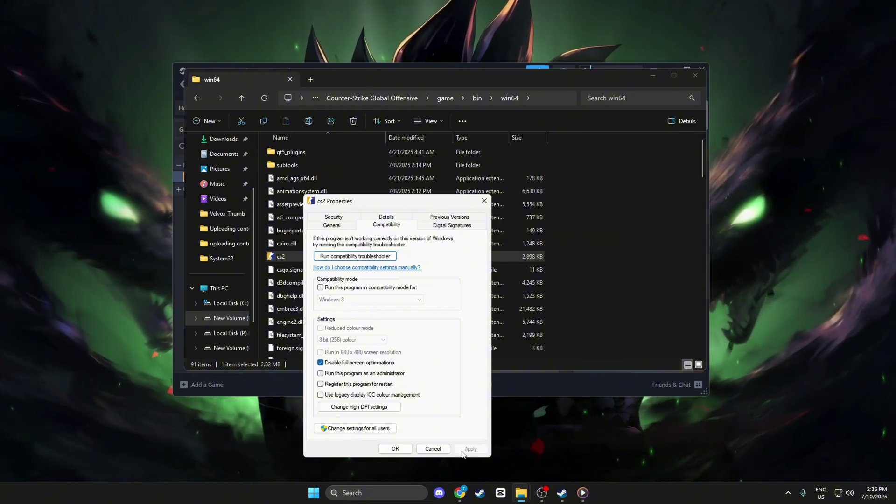
{"action": "left_click", "coordinate": [396, 448]}
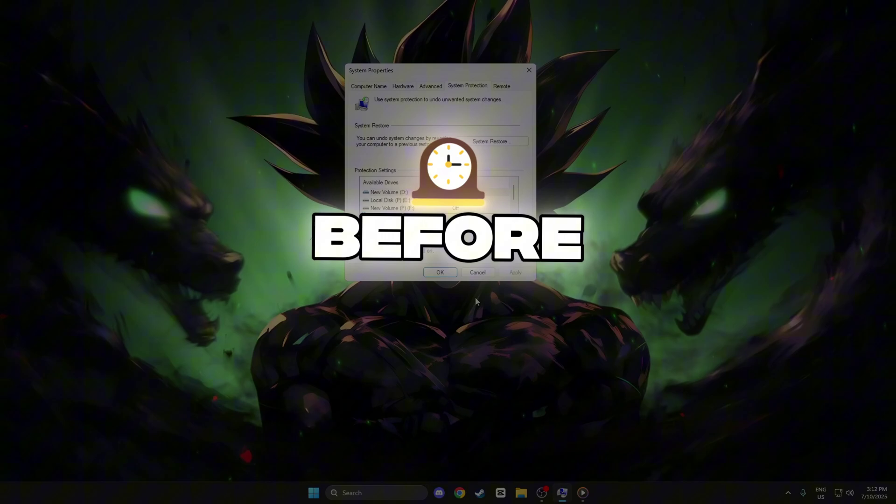
Step: Create a restore point on Local Disk (C:) described as 'cs2 fps boost'
{"action": "key", "text": "super"}
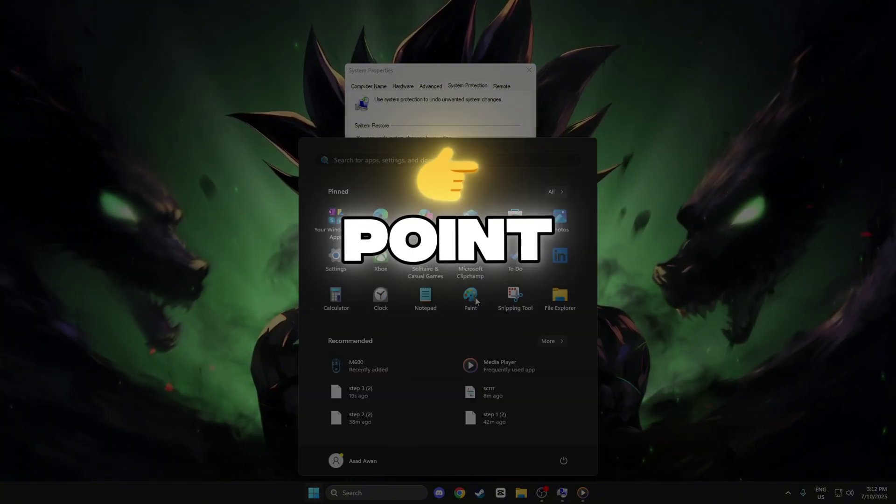
{"action": "type", "text": "c"}
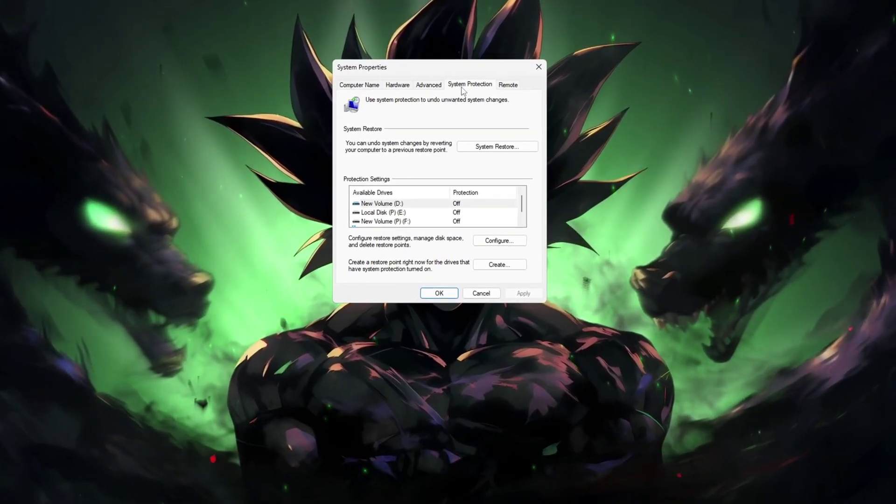
{"action": "scroll", "coordinate": [420, 214], "scroll_direction": "down", "scroll_amount": 1}
{"action": "left_click", "coordinate": [381, 223]}
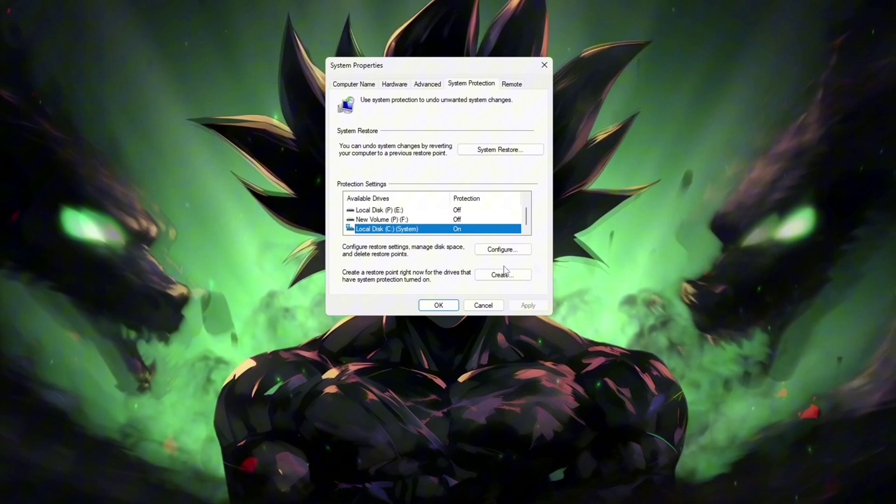
{"action": "left_click", "coordinate": [498, 267]}
{"action": "type", "text": "cs2"}
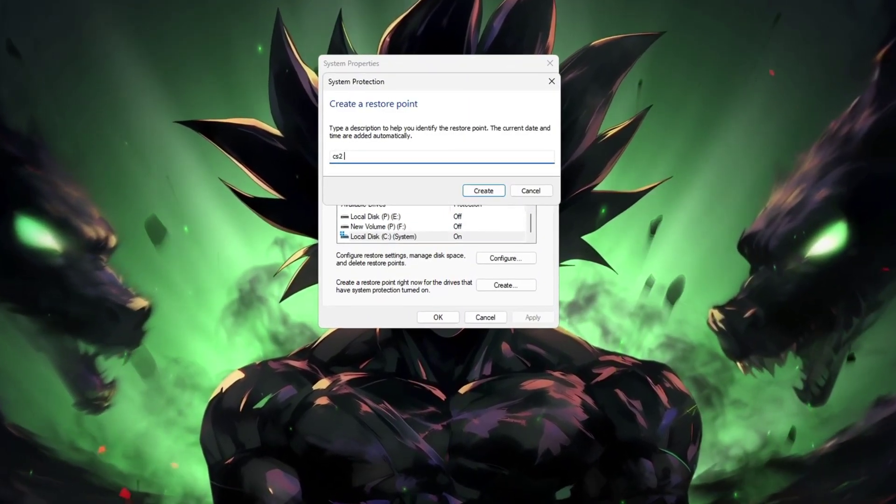
{"action": "type", "text": " fps boost"}
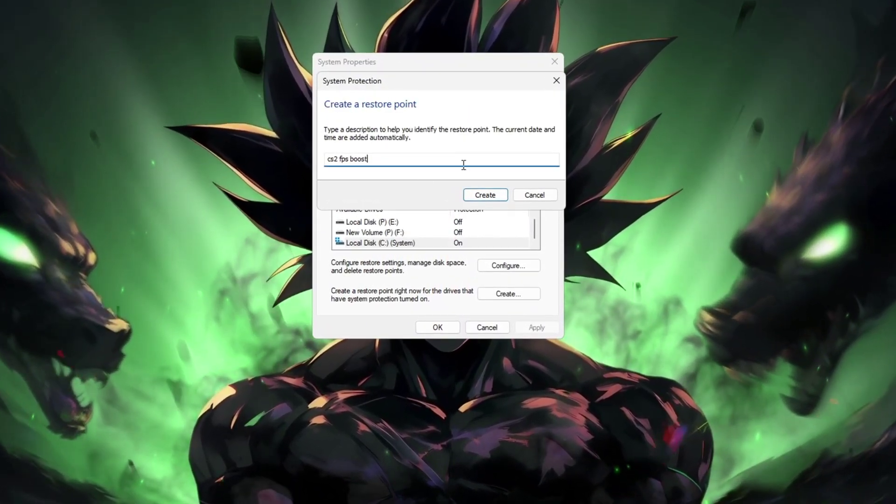
{"action": "left_click", "coordinate": [483, 192]}
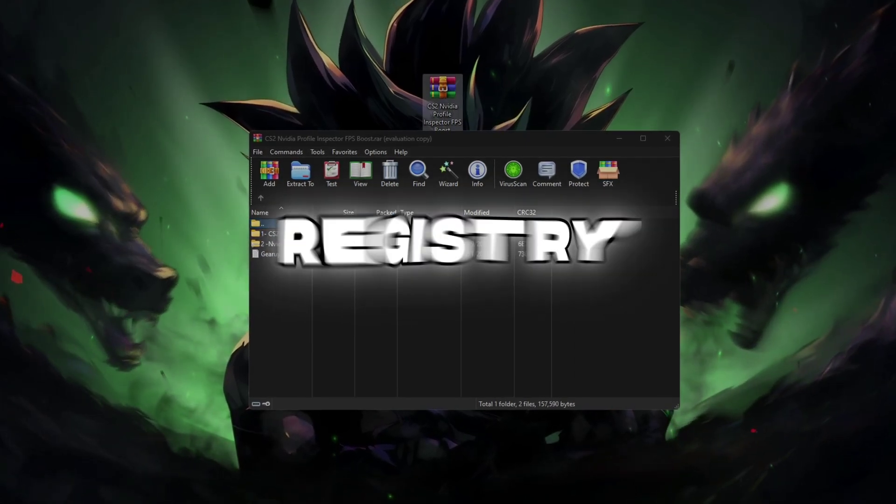
Step: Select the 2 -NvidiaProfileInspector zip in the CS2 FPS Boost archive
{"action": "left_click", "coordinate": [280, 235]}
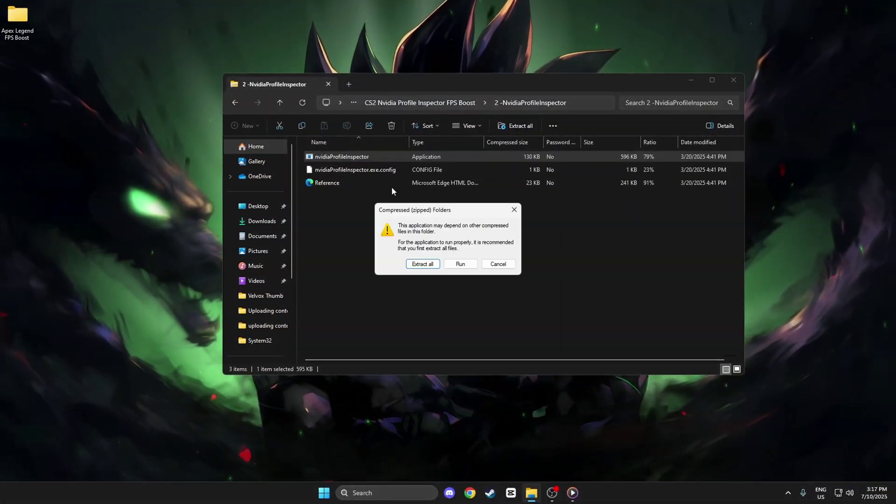
Step: In the Counter-strike 2 profile, use Optimal performance power mode, Vertical Sync Force off, Threaded Optimization Off
{"action": "key", "text": "Return"}
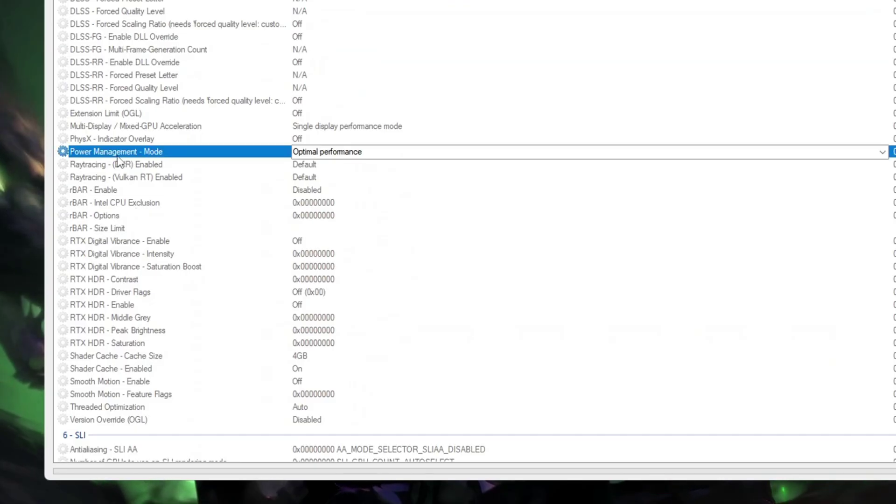
{"action": "left_click", "coordinate": [881, 152]}
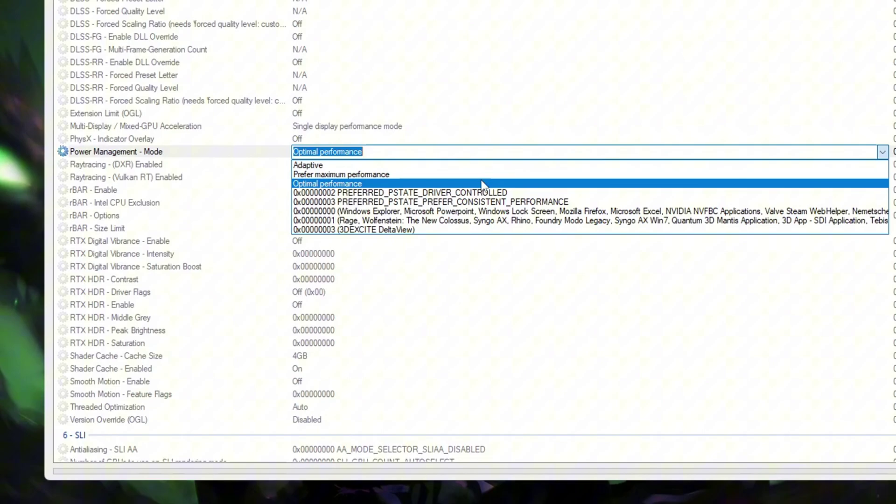
{"action": "scroll", "coordinate": [105, 129], "scroll_direction": "up", "scroll_amount": 15}
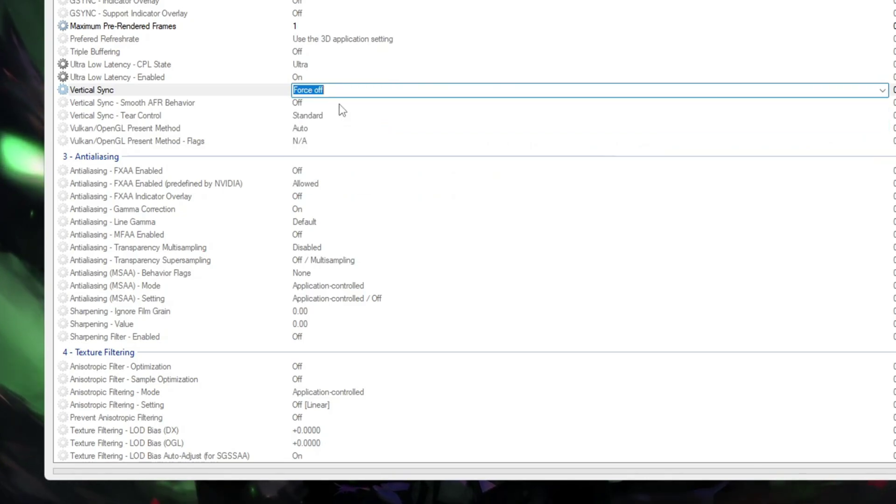
{"action": "scroll", "coordinate": [268, 280], "scroll_direction": "down", "scroll_amount": 8}
{"action": "scroll", "coordinate": [273, 350], "scroll_direction": "down", "scroll_amount": 9}
{"action": "left_click", "coordinate": [273, 410]}
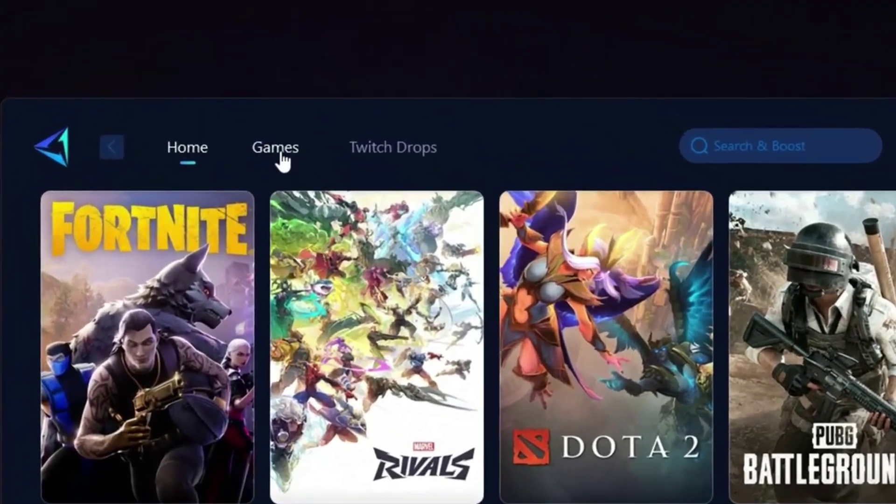
Step: Scroll through the GearUP Games catalogue, then boost Fortnite from the Home page
{"action": "left_click", "coordinate": [280, 166]}
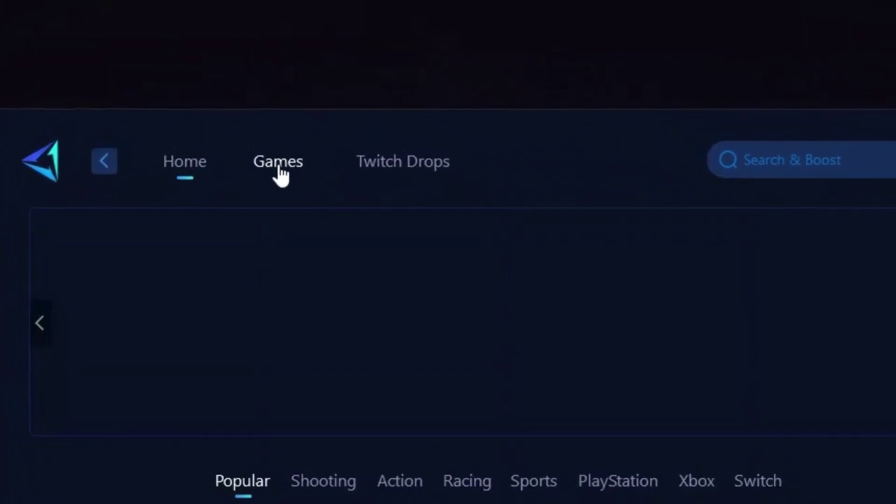
{"action": "scroll", "coordinate": [420, 266], "scroll_direction": "up", "scroll_amount": 3}
{"action": "scroll", "coordinate": [450, 223], "scroll_direction": "up", "scroll_amount": 3}
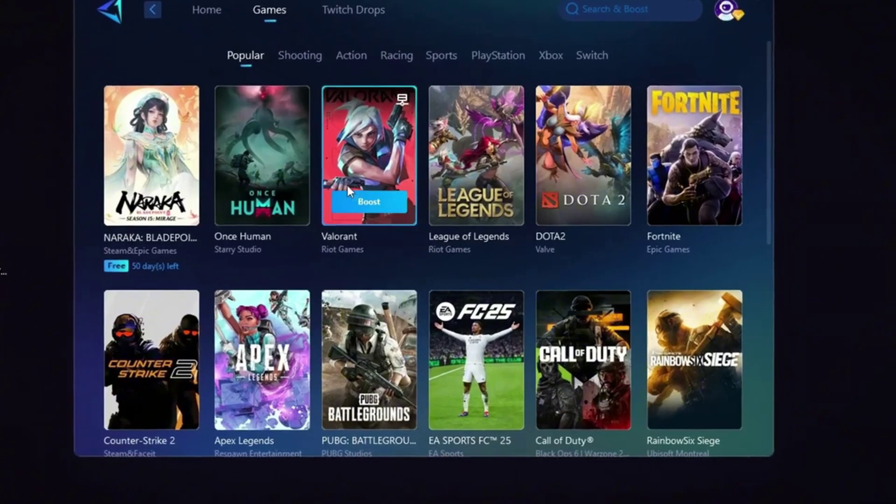
{"action": "left_click", "coordinate": [201, 17]}
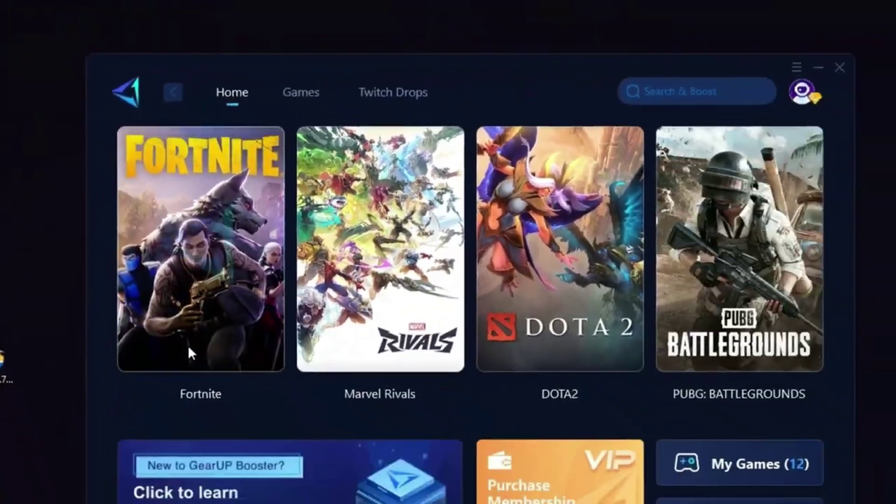
{"action": "left_click", "coordinate": [151, 242]}
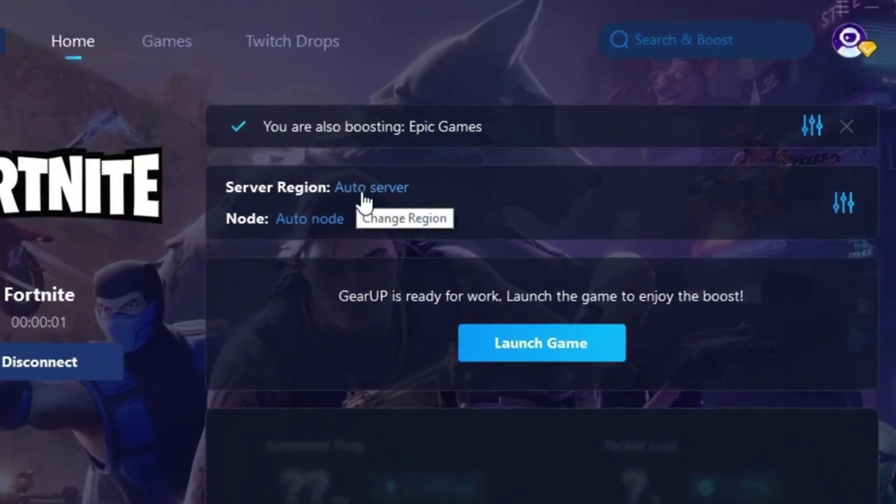
{"action": "left_click", "coordinate": [354, 200]}
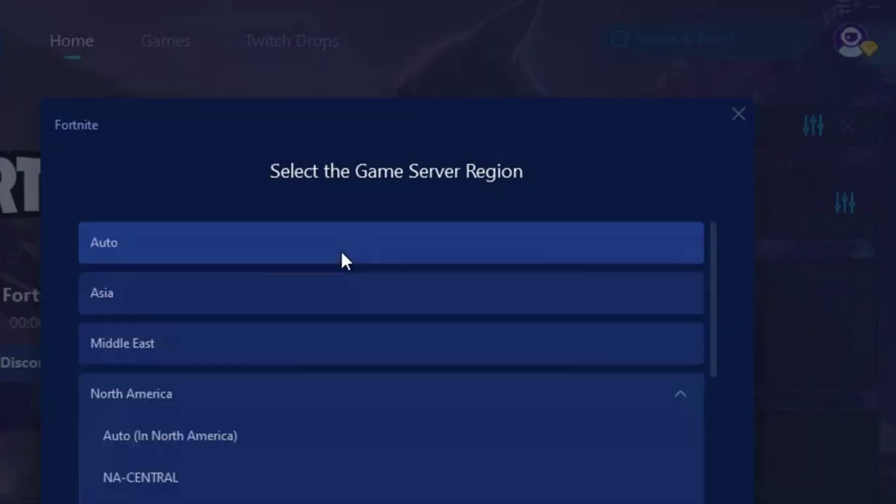
{"action": "scroll", "coordinate": [210, 280], "scroll_direction": "down", "scroll_amount": 1}
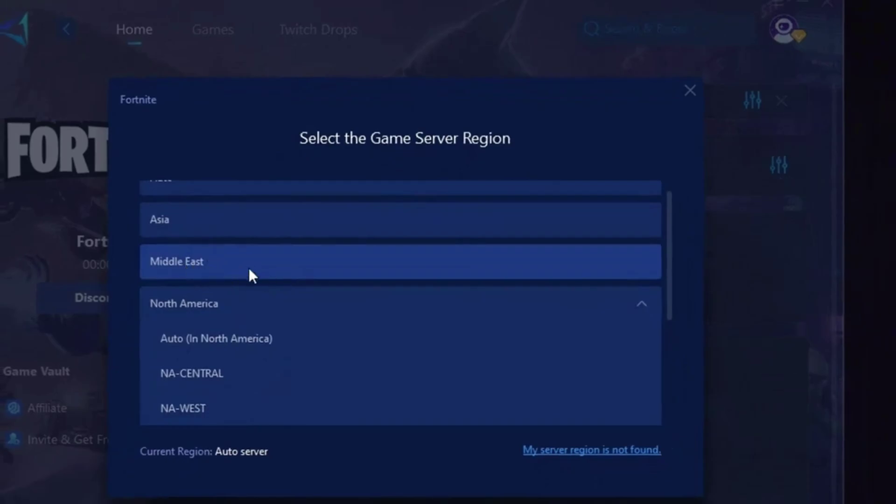
Step: Keep Fortnite on the Auto node, then box-select both CS2 priority .reg files
{"action": "left_click", "coordinate": [690, 92]}
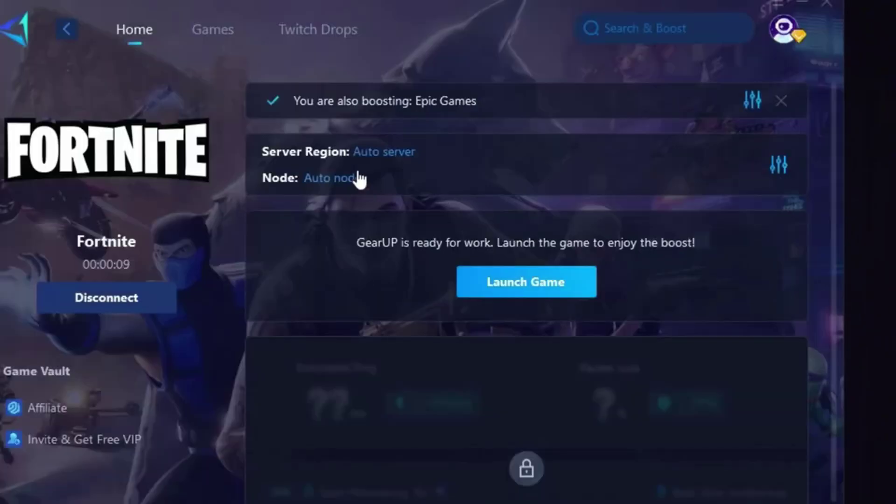
{"action": "left_click", "coordinate": [331, 184]}
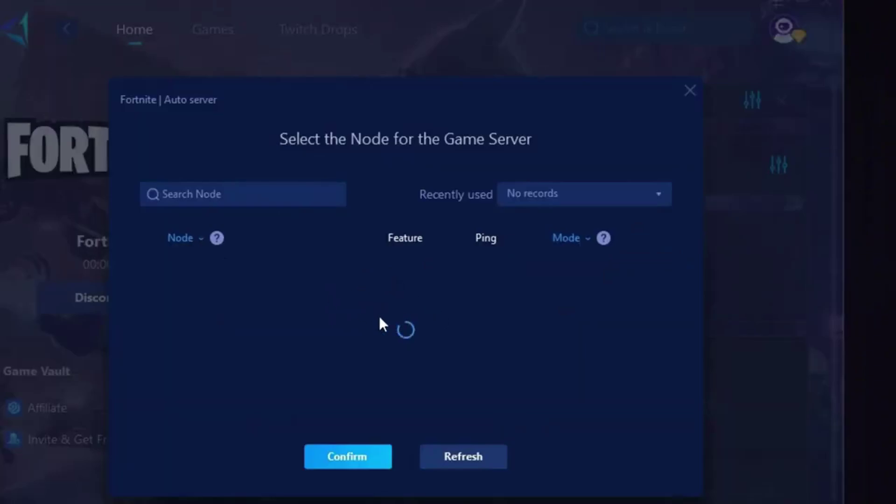
{"action": "scroll", "coordinate": [378, 319], "scroll_direction": "down", "scroll_amount": 2}
{"action": "scroll", "coordinate": [376, 326], "scroll_direction": "down", "scroll_amount": 1}
{"action": "scroll", "coordinate": [301, 336], "scroll_direction": "down", "scroll_amount": 2}
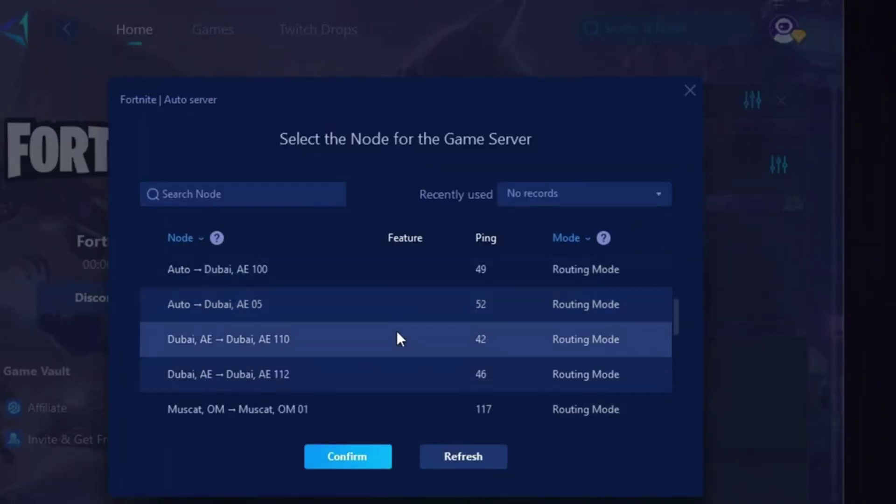
{"action": "scroll", "coordinate": [398, 340], "scroll_direction": "up", "scroll_amount": 3}
{"action": "scroll", "coordinate": [372, 342], "scroll_direction": "up", "scroll_amount": 2}
{"action": "scroll", "coordinate": [483, 350], "scroll_direction": "up", "scroll_amount": 1}
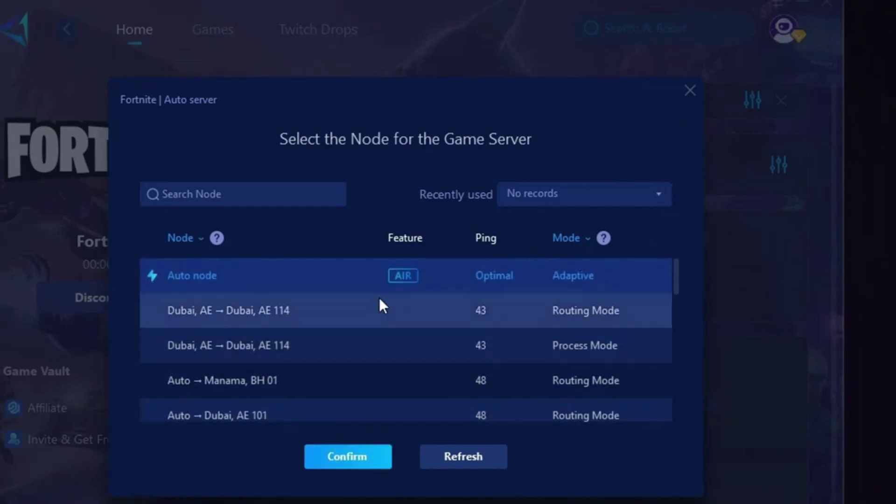
{"action": "scroll", "coordinate": [390, 327], "scroll_direction": "down", "scroll_amount": 2}
{"action": "scroll", "coordinate": [391, 341], "scroll_direction": "down", "scroll_amount": 1}
{"action": "scroll", "coordinate": [362, 317], "scroll_direction": "up", "scroll_amount": 2}
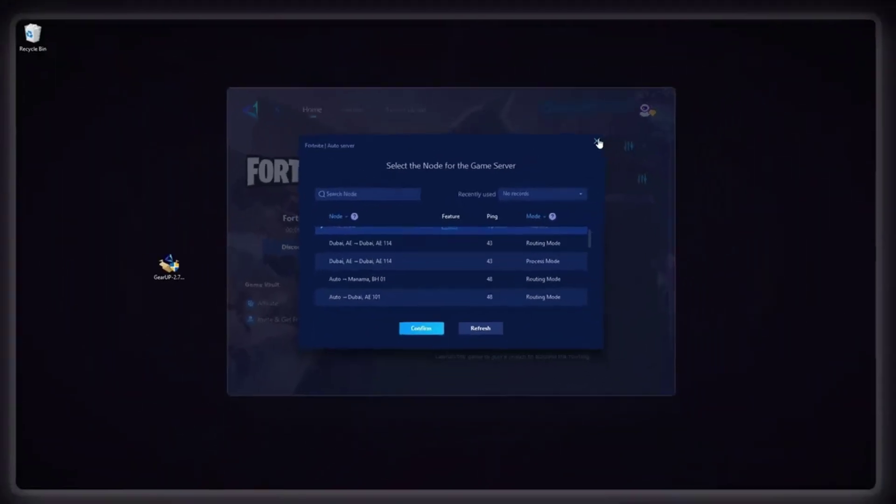
{"action": "left_click", "coordinate": [596, 144]}
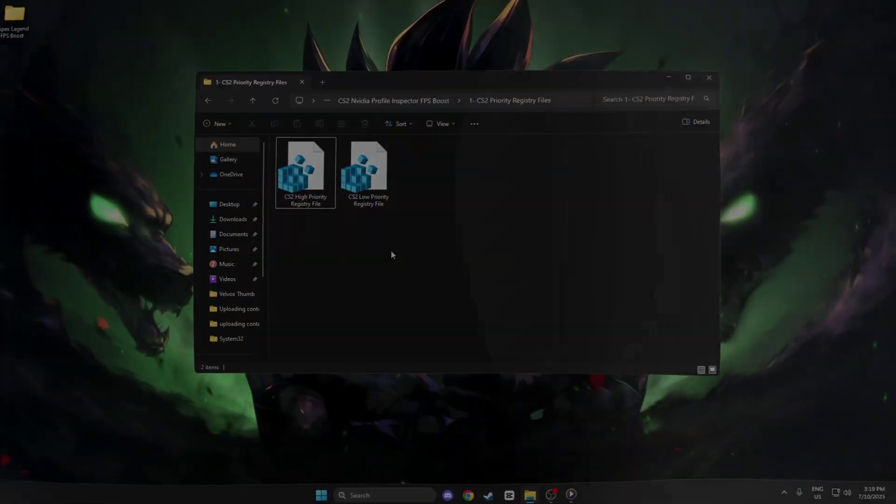
{"action": "left_click_drag", "start_coordinate": [461, 259], "coordinate": [313, 179]}
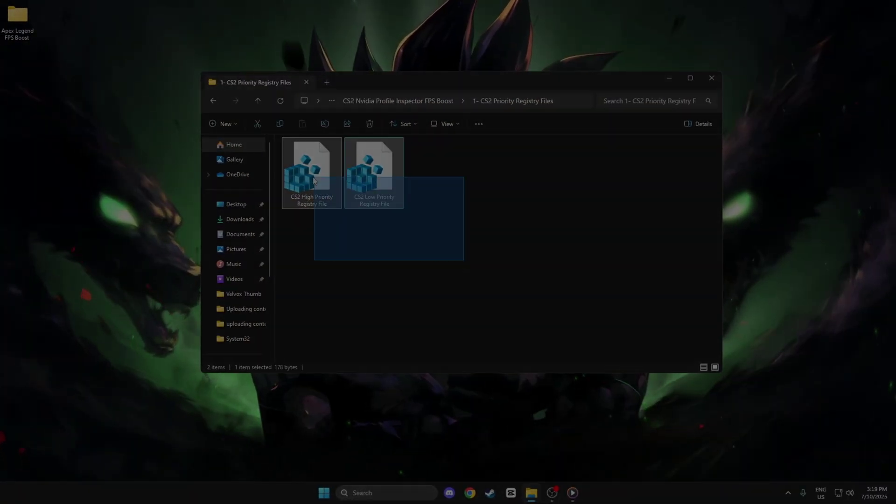
Step: Merge CS2 High Priority Registry File, accepting the UAC and Registry Editor prompts
{"action": "left_click", "coordinate": [295, 258]}
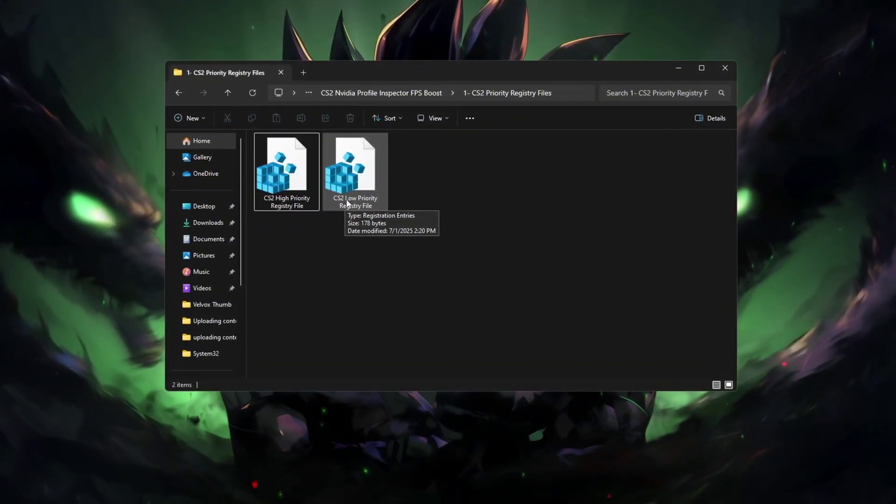
{"action": "double_click", "coordinate": [283, 200]}
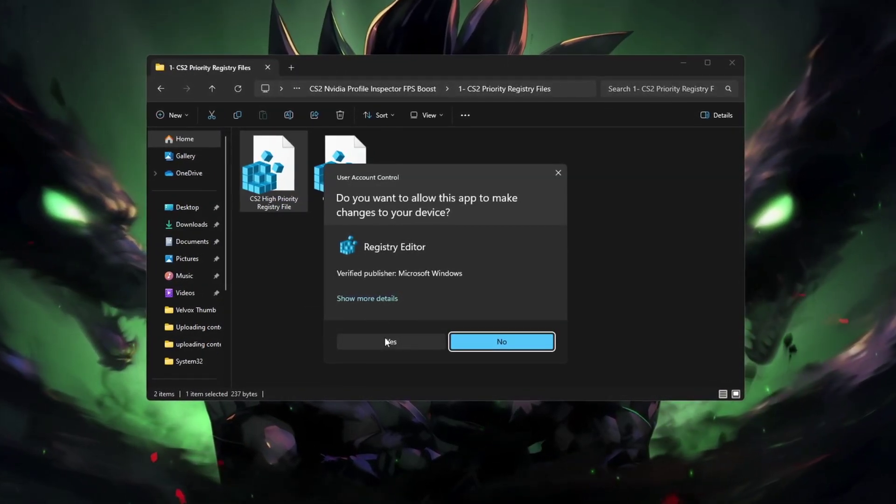
{"action": "left_click", "coordinate": [388, 340]}
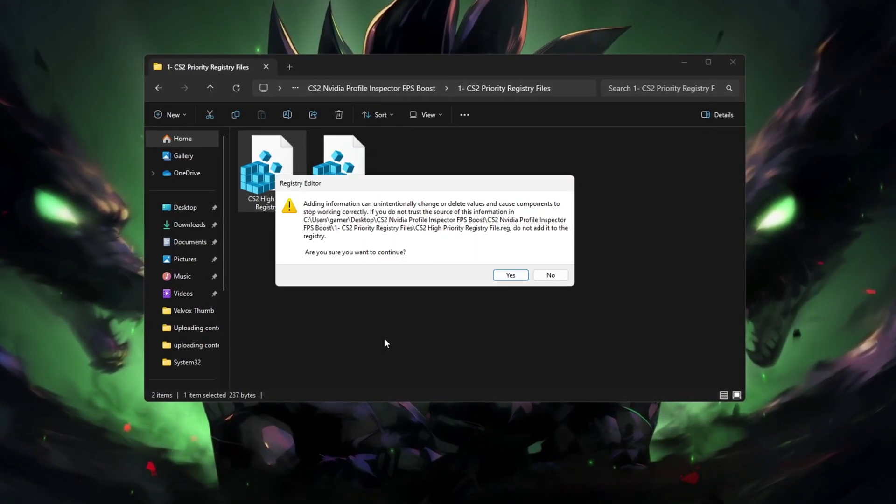
{"action": "left_click", "coordinate": [509, 277]}
{"action": "left_click", "coordinate": [544, 257]}
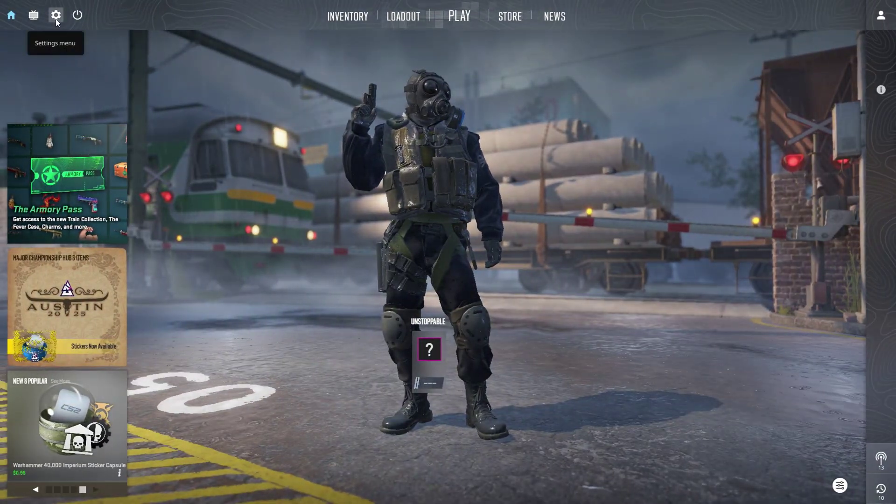
Step: Change the Video resolution in Counter-Strike 2 settings to 1280X720
{"action": "left_click", "coordinate": [55, 15]}
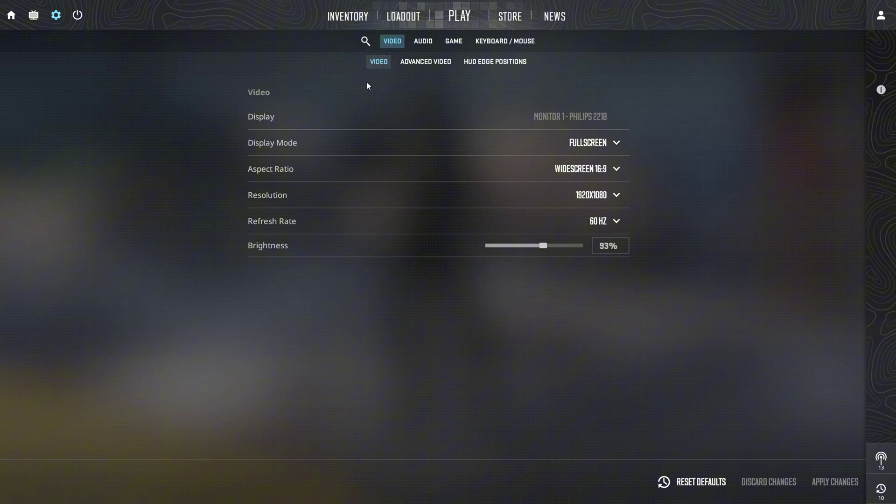
{"action": "left_click", "coordinate": [600, 195]}
{"action": "left_click", "coordinate": [592, 219]}
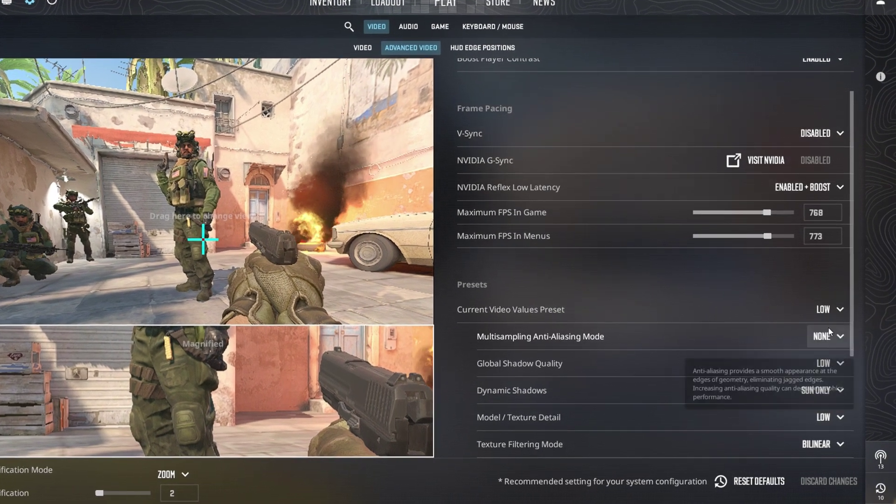
Step: Set Advanced Video's Current Video Values Preset to Low
{"action": "left_click", "coordinate": [828, 312]}
{"action": "left_click", "coordinate": [827, 329]}
{"action": "left_click", "coordinate": [831, 309]}
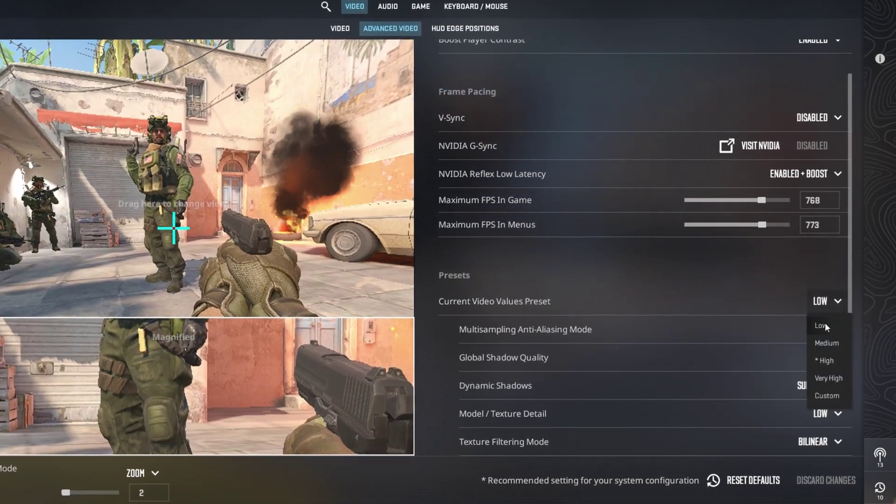
{"action": "left_click", "coordinate": [822, 324]}
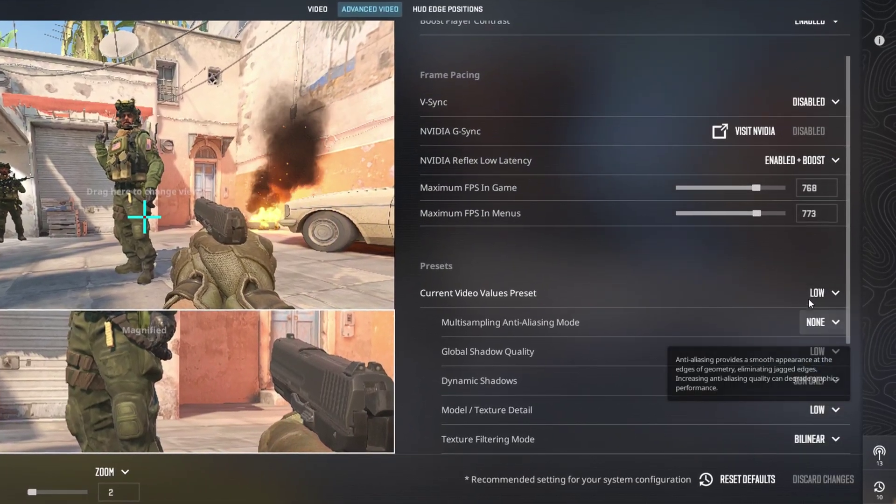
{"action": "left_click_drag", "start_coordinate": [848, 291], "coordinate": [854, 372]}
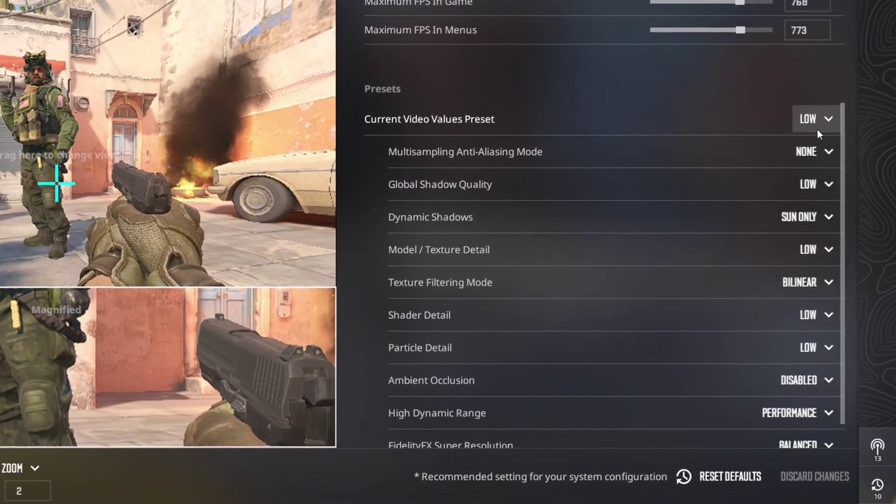
{"action": "left_click", "coordinate": [817, 140]}
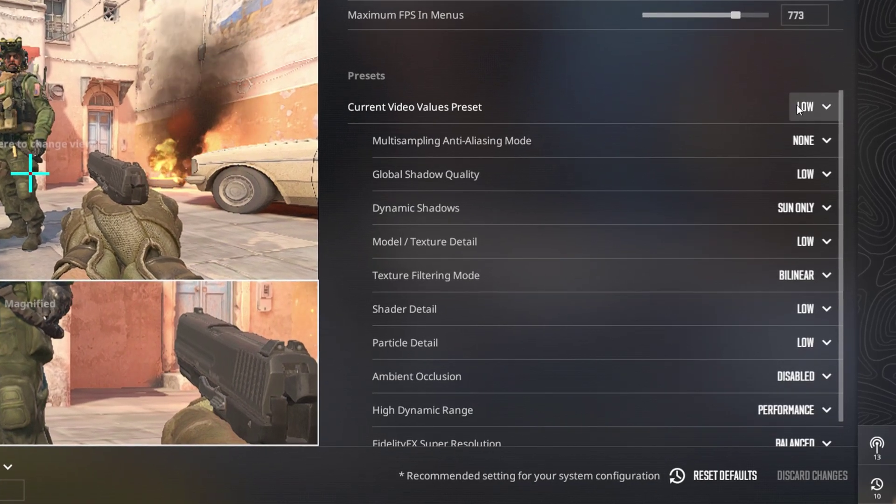